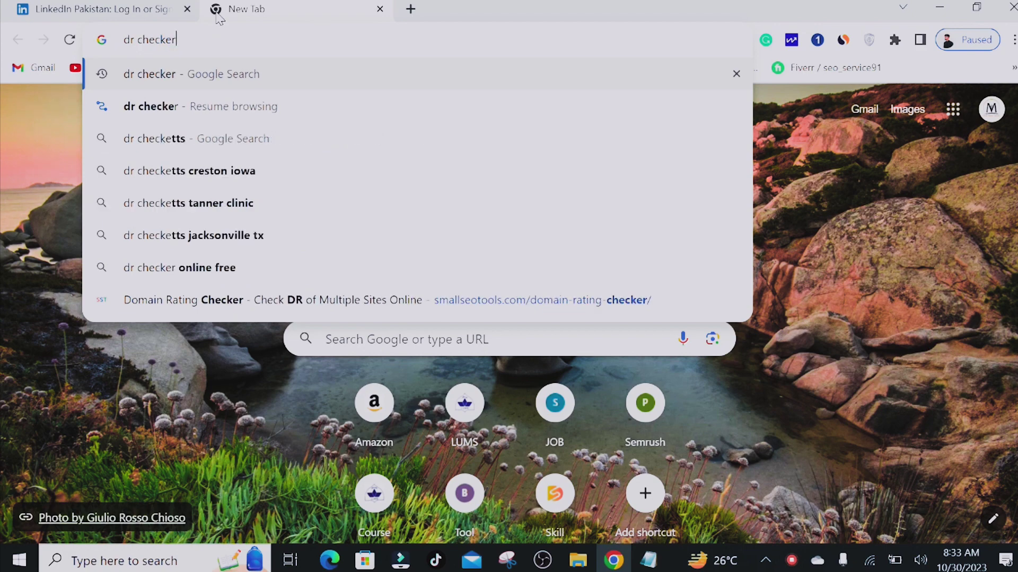
key(Return)
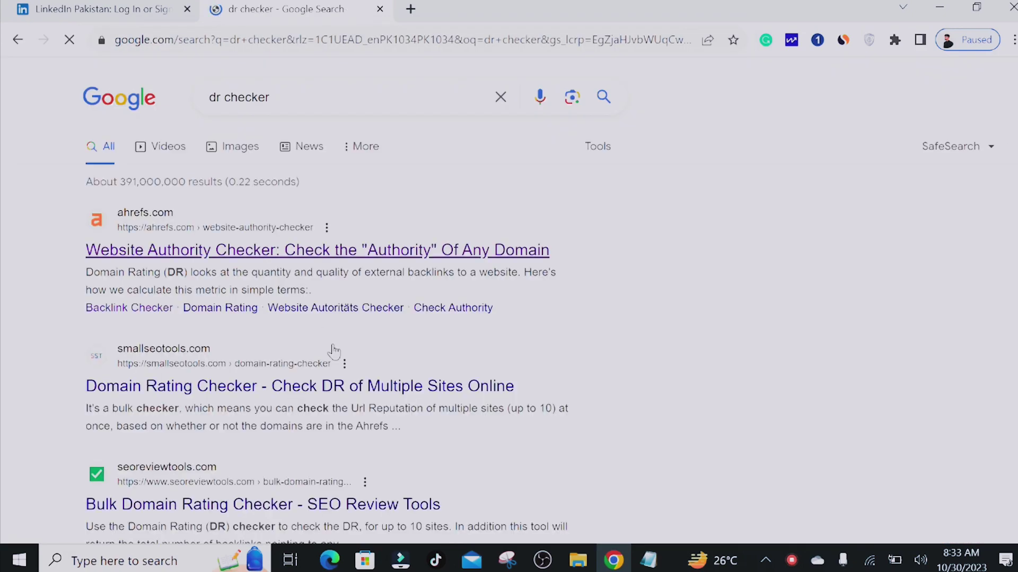
click(218, 260)
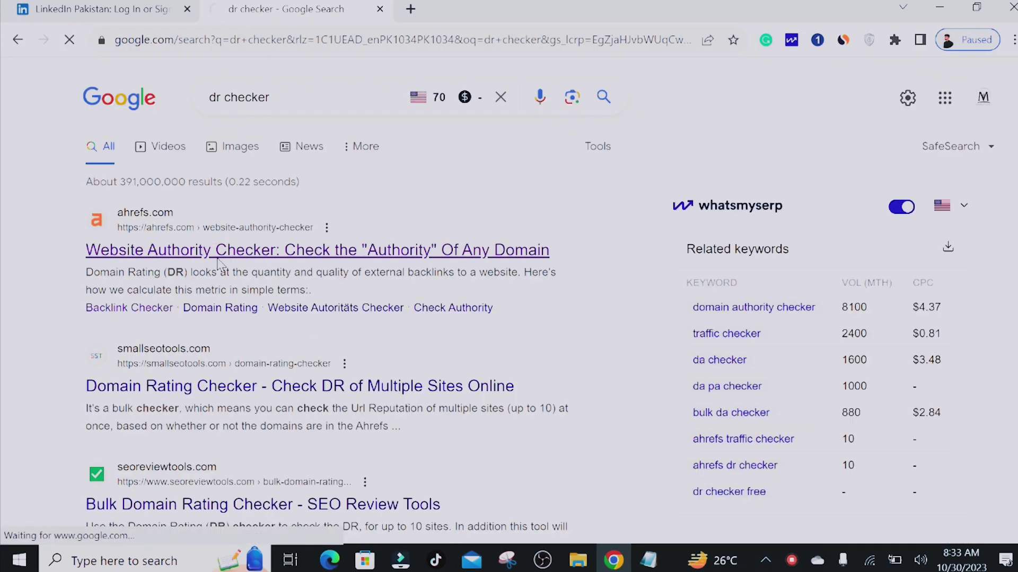
click(126, 3)
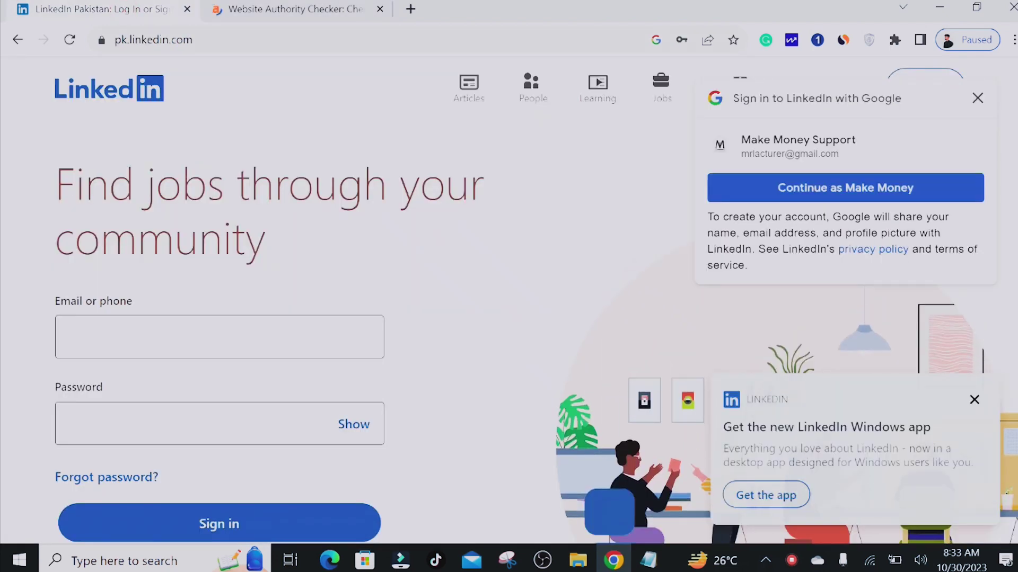
double_click(218, 39)
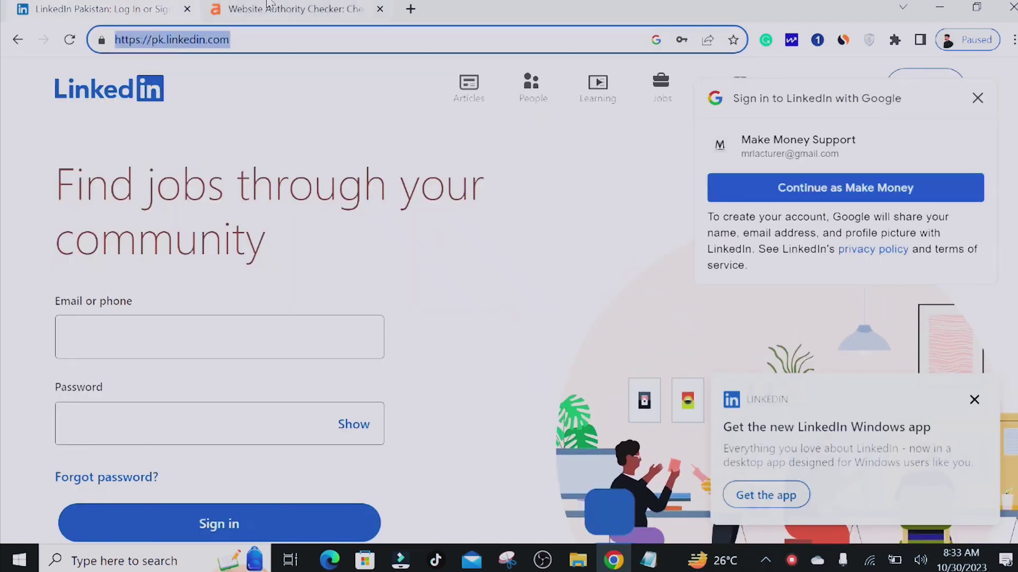
click(276, 9)
text(https://pk.linkedin.com/)
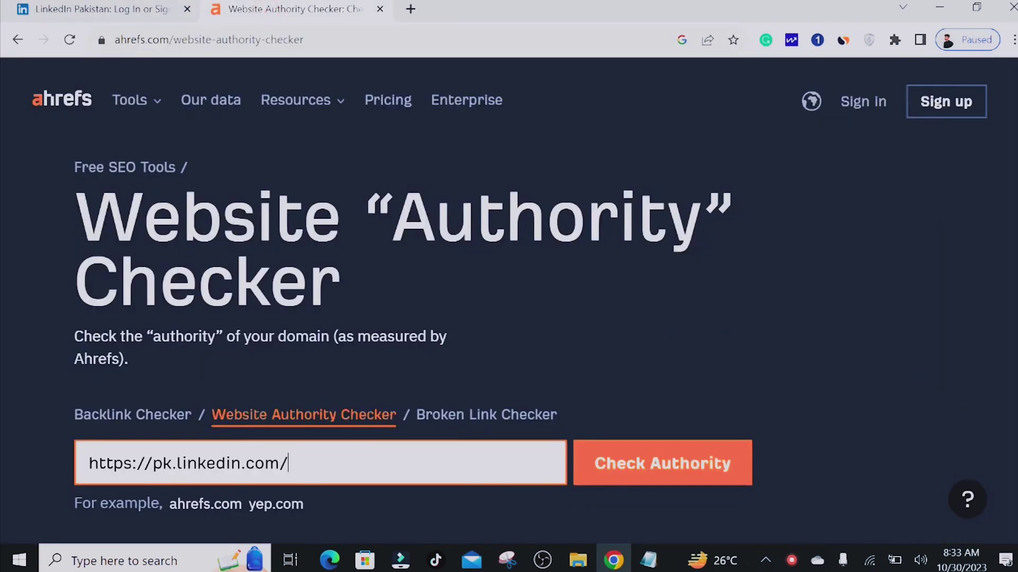
click(627, 460)
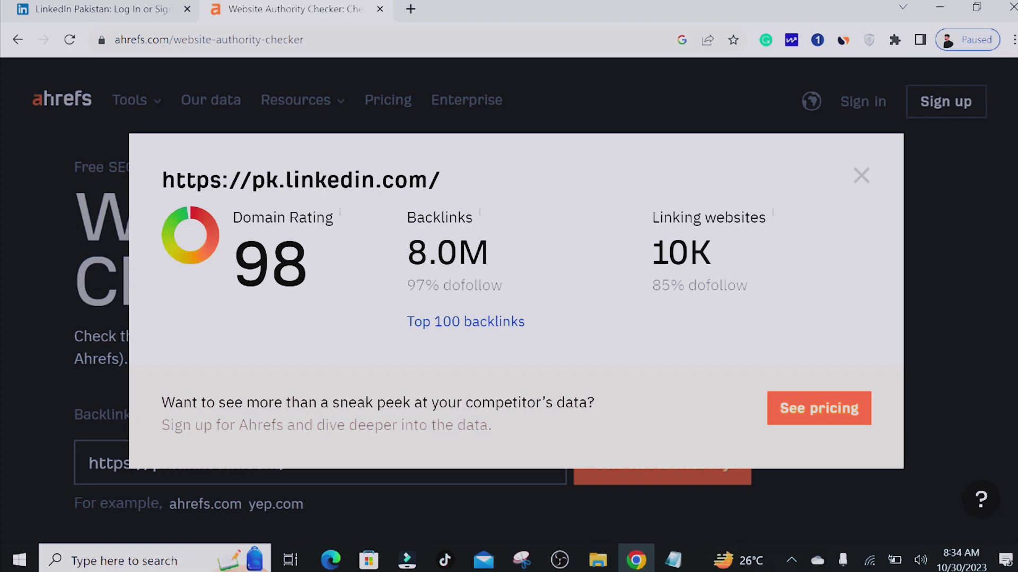
Return to LinkedIn, dismiss the Google sign-in prompt and view the email and password fields of the new-account form
click(195, 5)
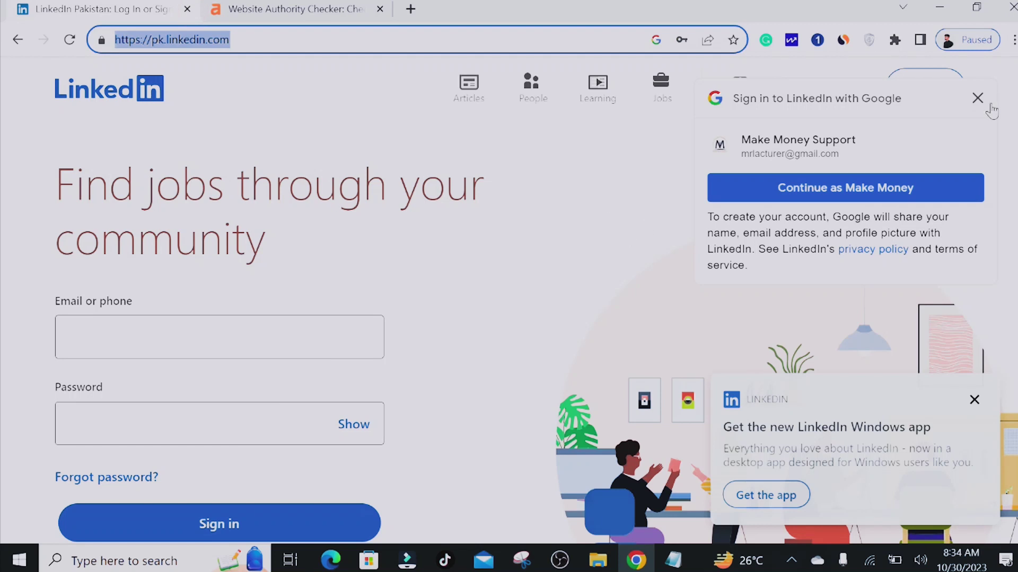
click(989, 105)
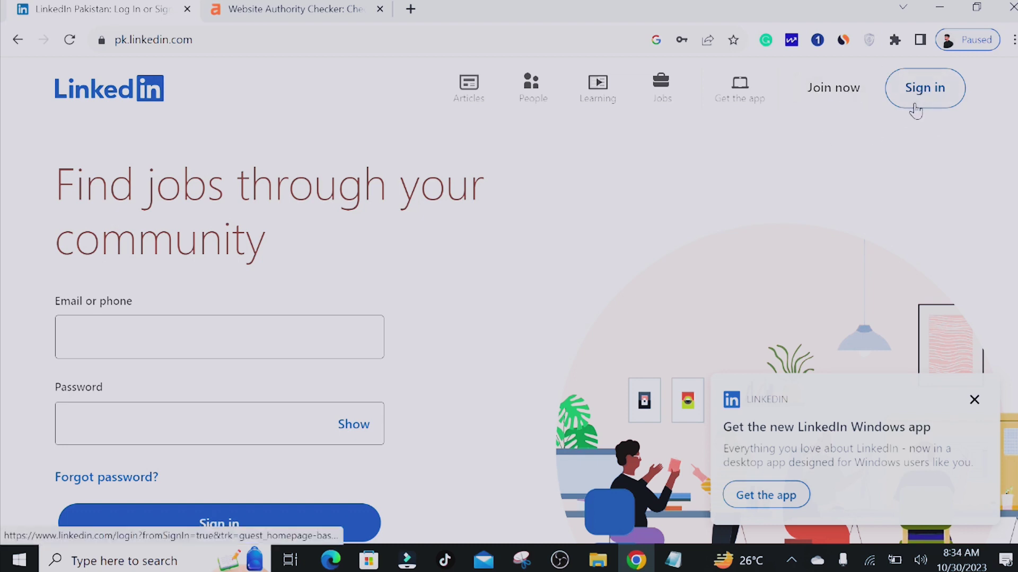
click(844, 108)
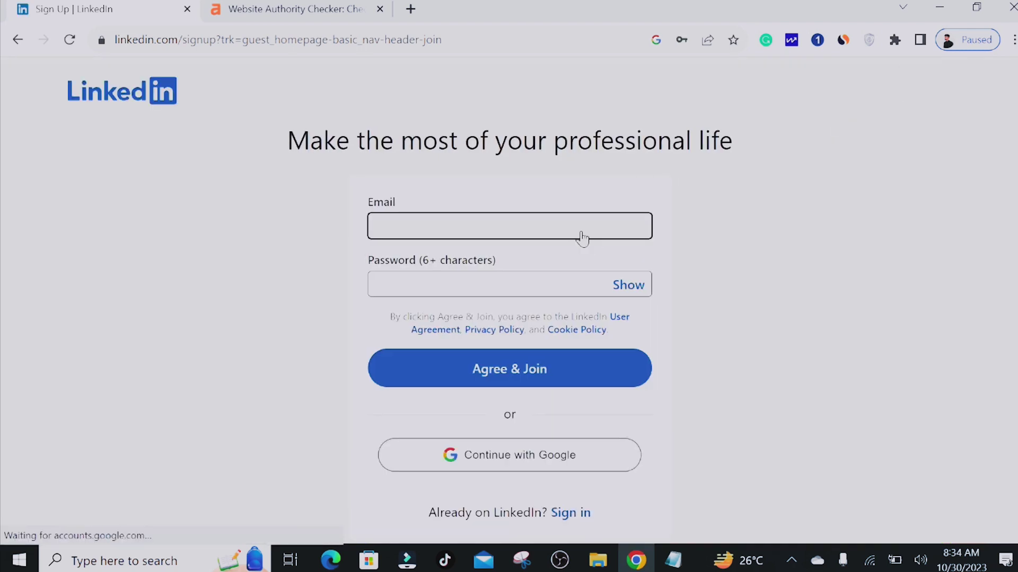
click(484, 225)
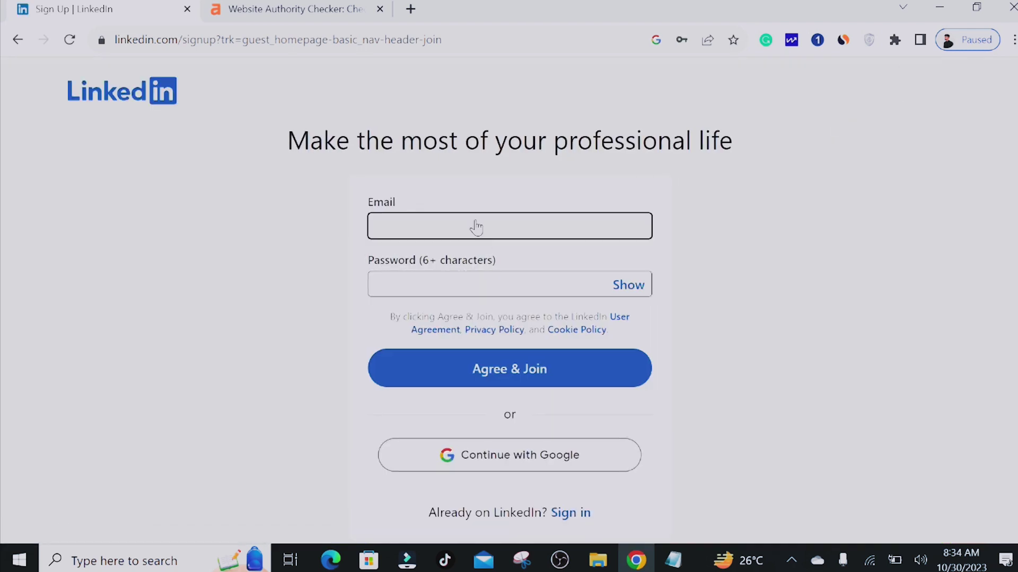
click(440, 279)
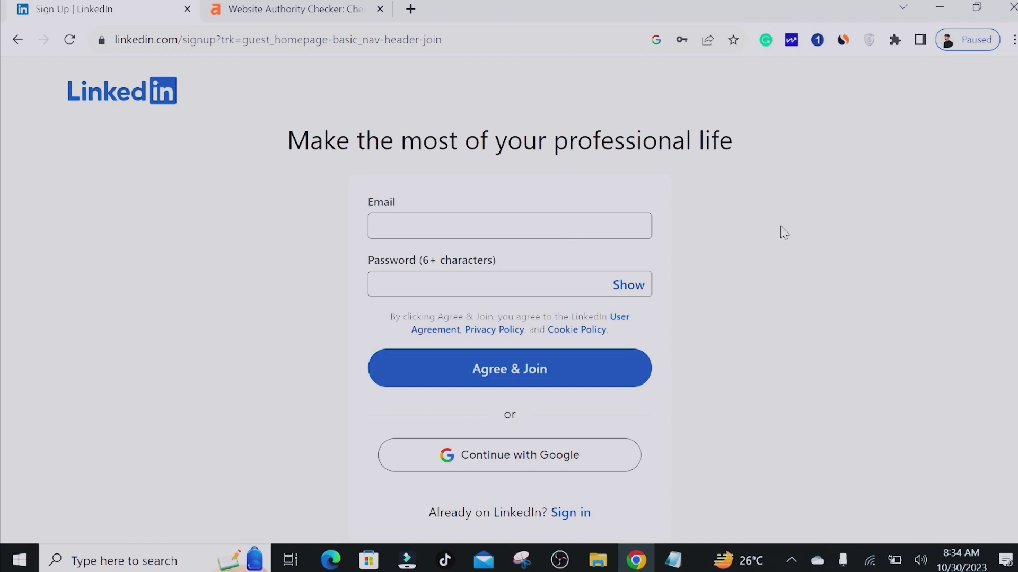
Sign in to LinkedIn with the first saved account by entering the account password
click(581, 515)
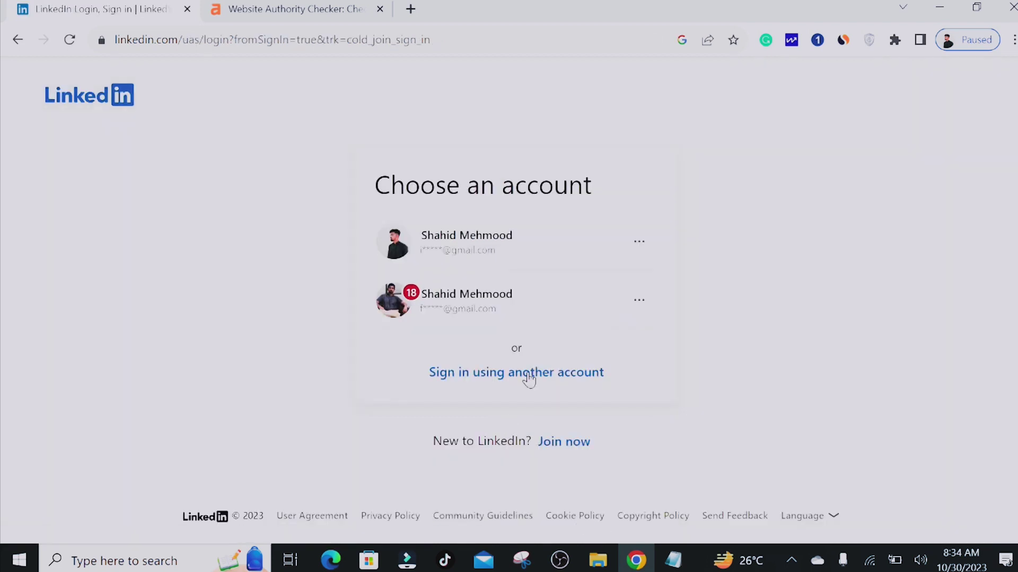
click(500, 247)
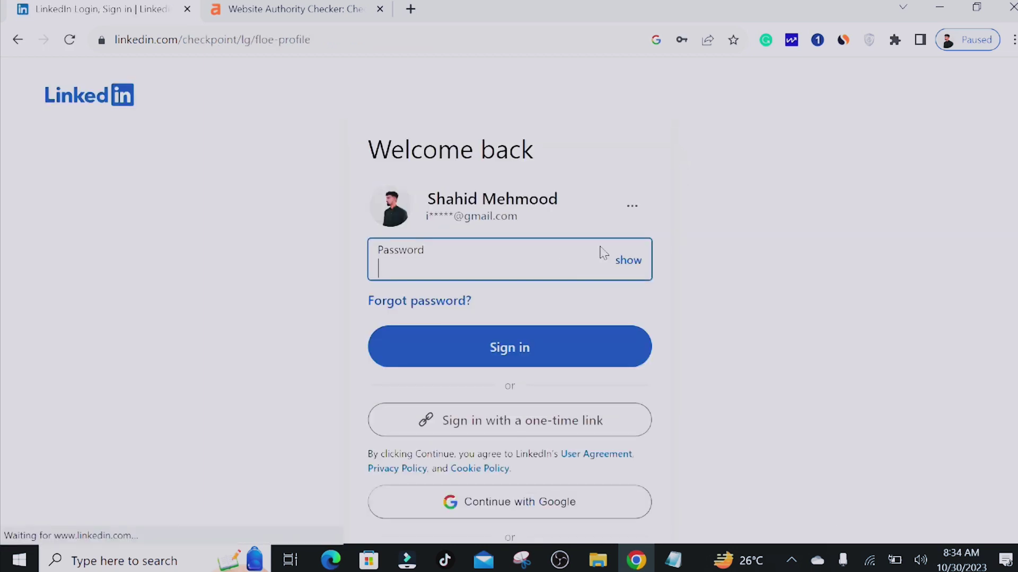
text(••)
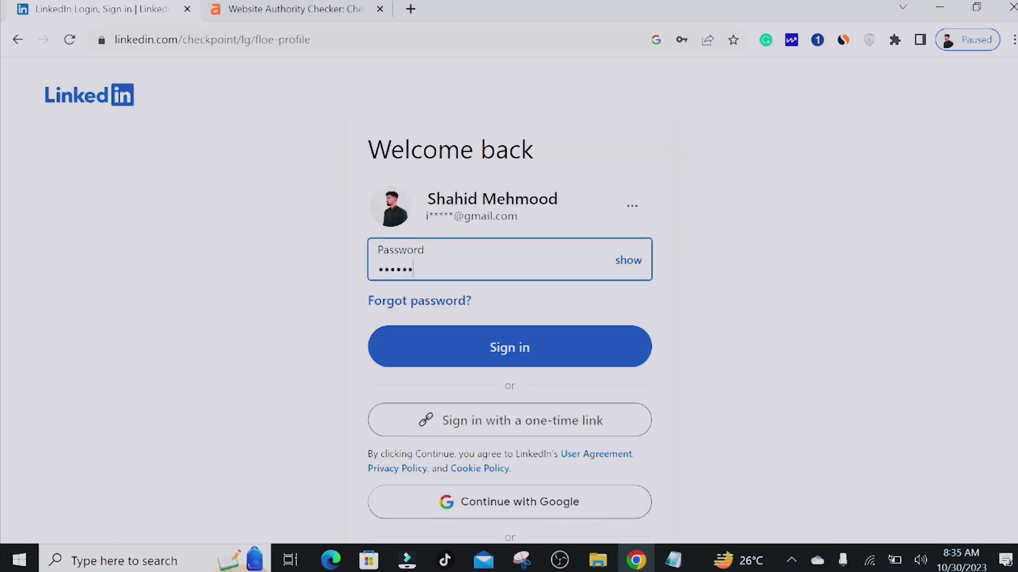
key(Return)
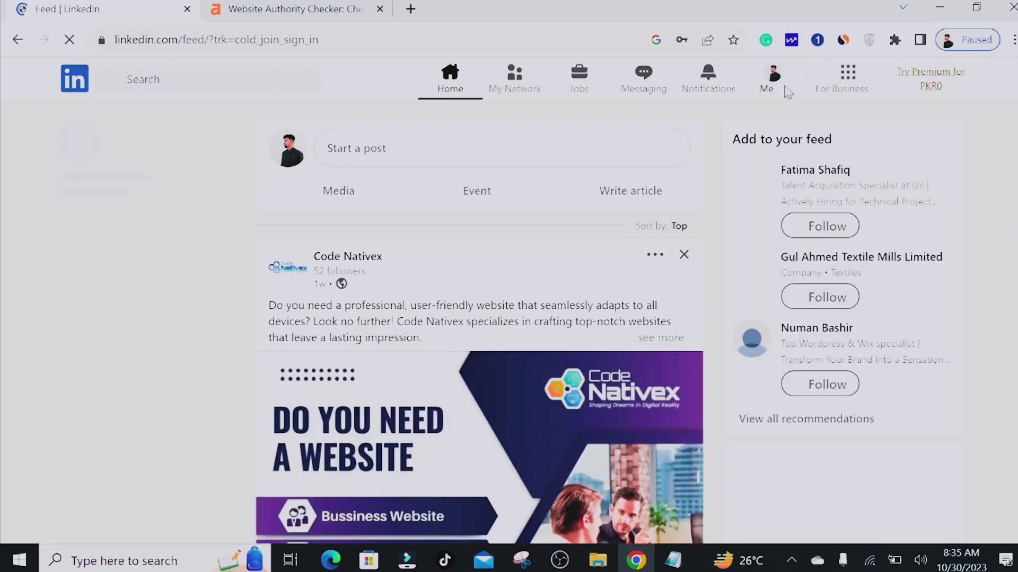
Open the account's own LinkedIn profile page and collapse the messaging window
click(777, 91)
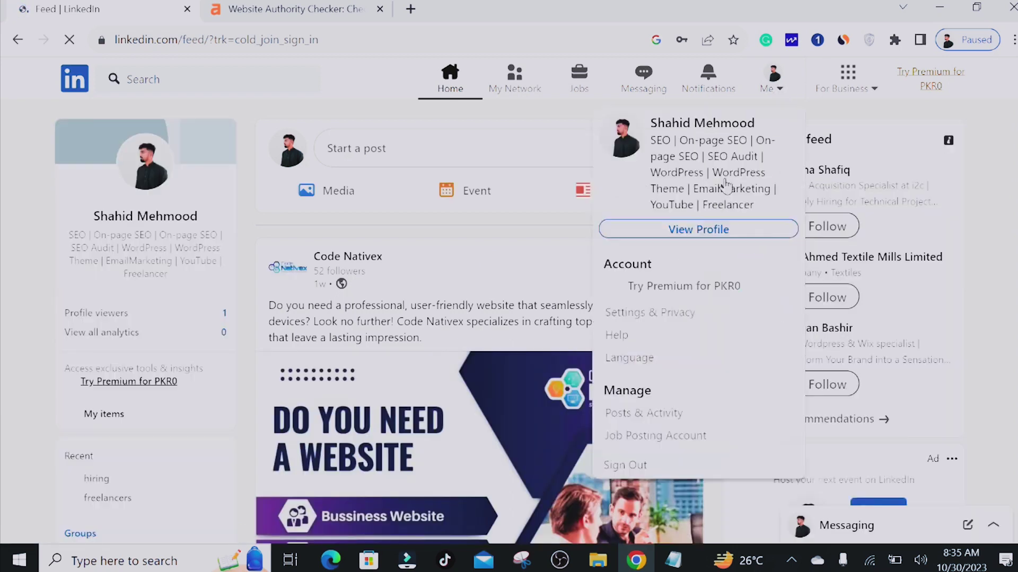
click(684, 232)
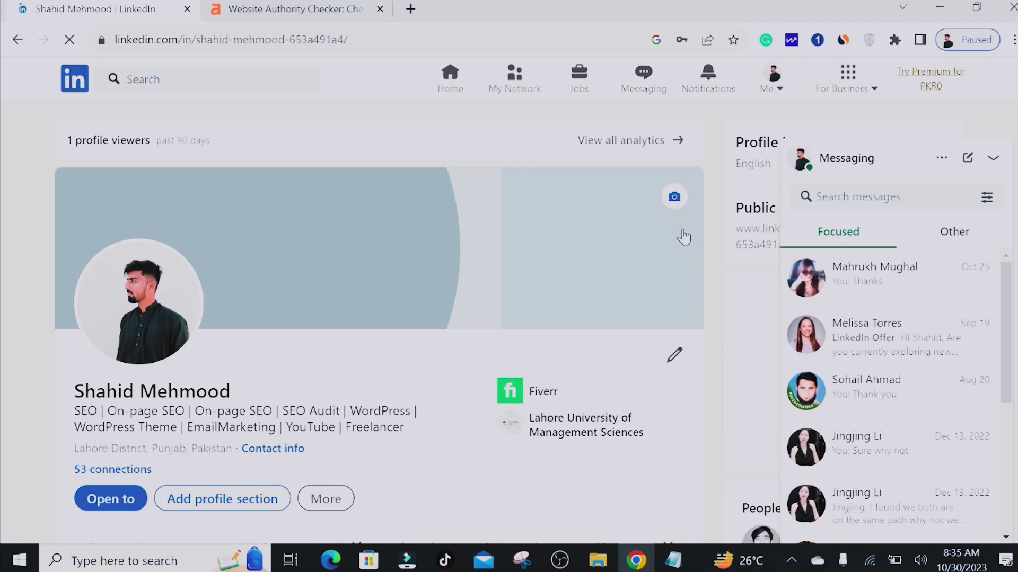
click(993, 158)
click(701, 281)
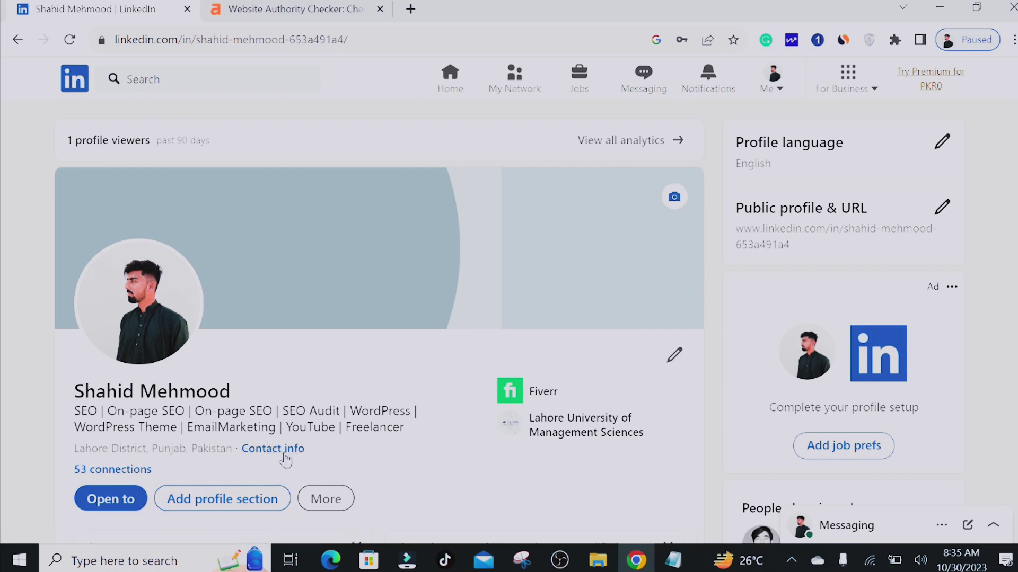
Open the profile's contact info for editing and go to its Website section
click(279, 451)
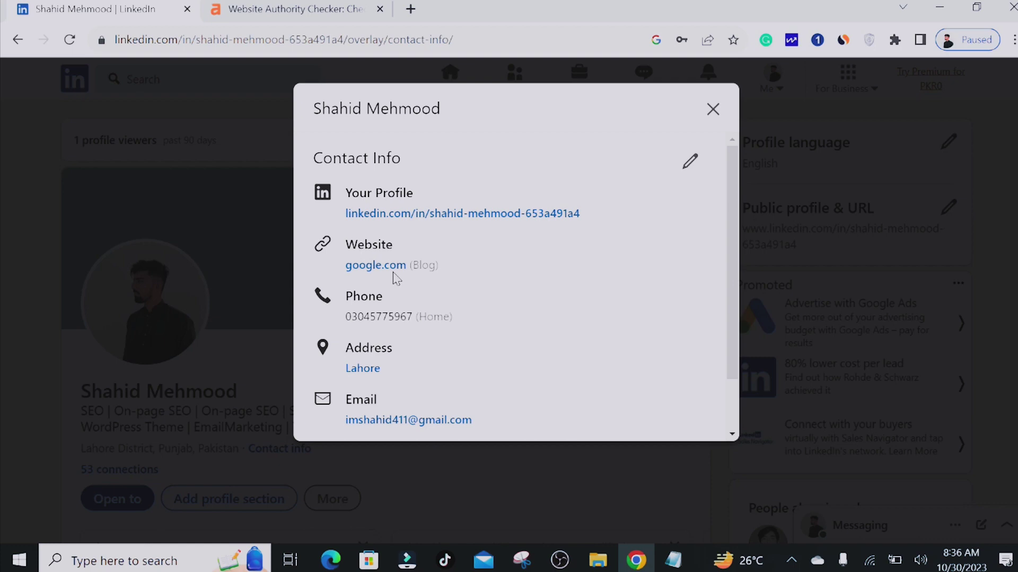
click(689, 160)
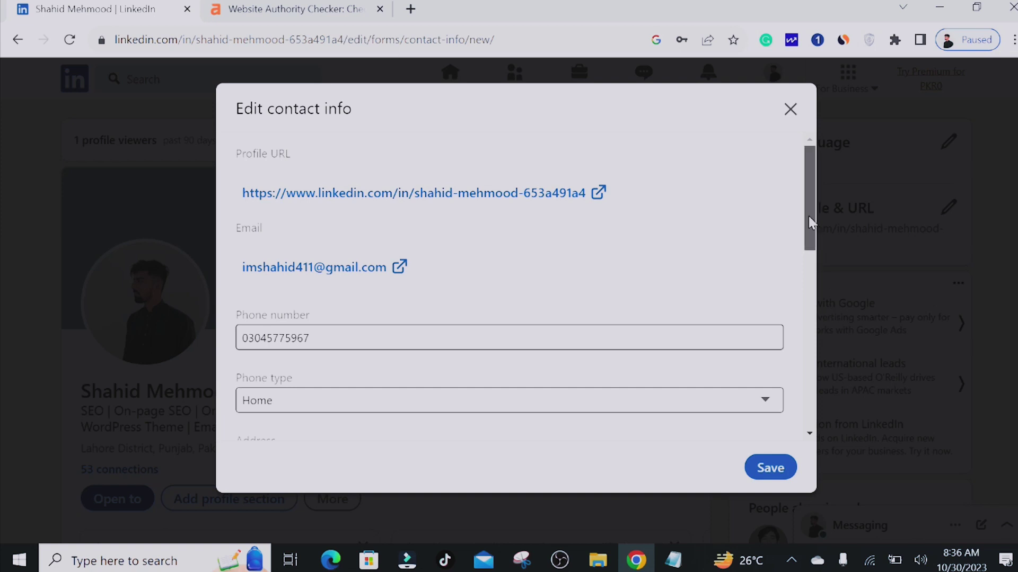
drag(810, 223, 811, 366)
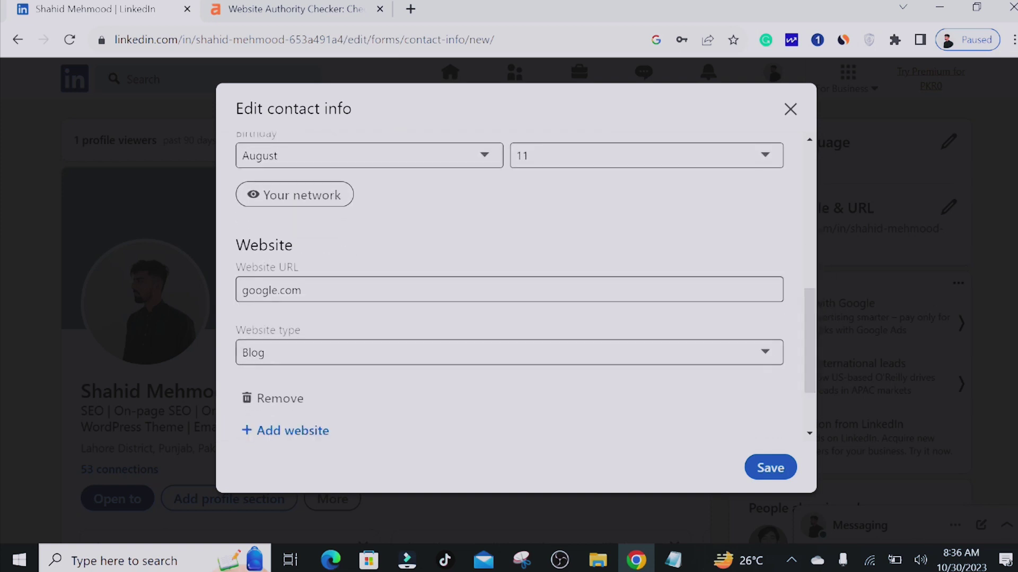
drag(235, 244, 305, 277)
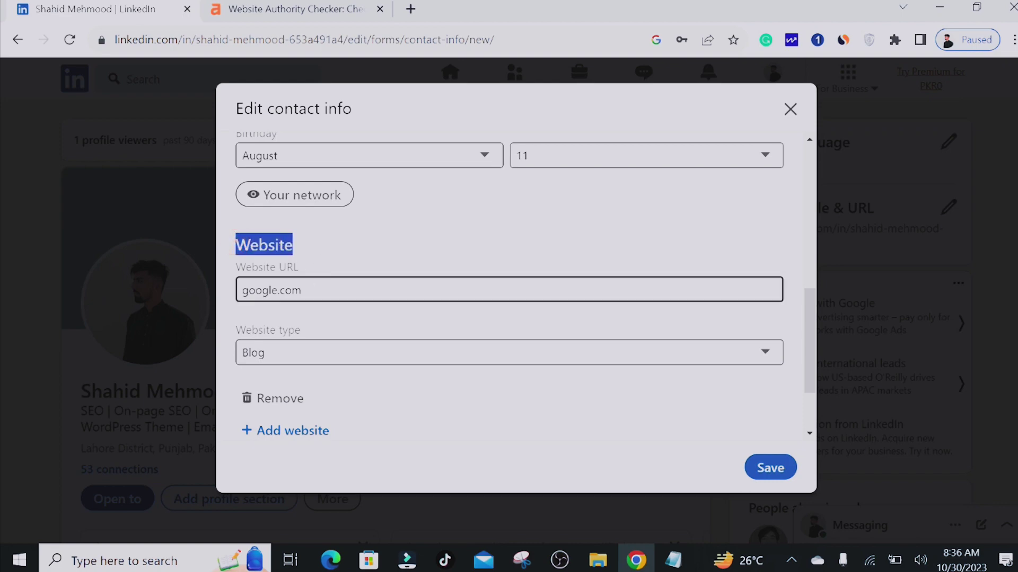
click(281, 9)
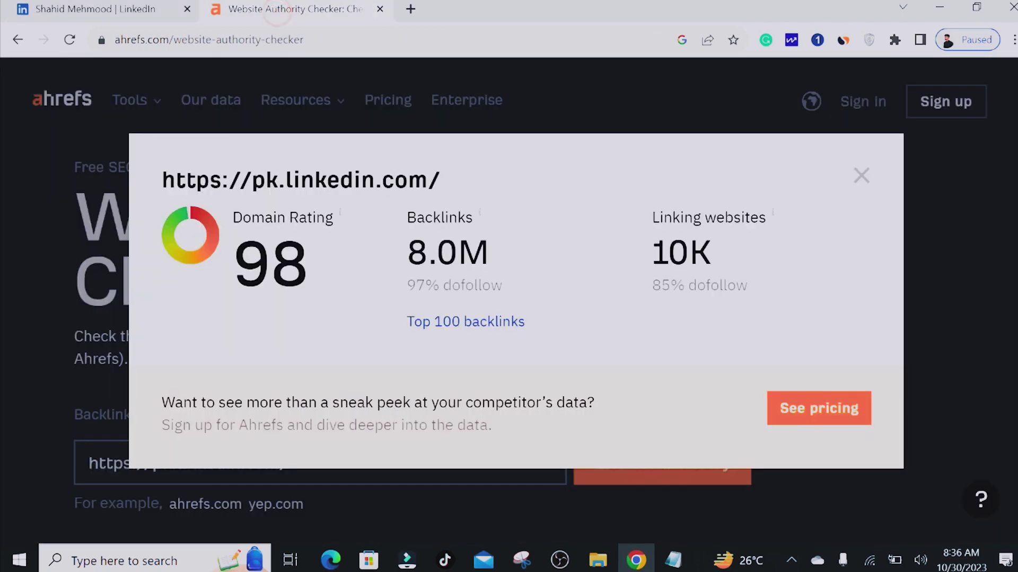
click(242, 40)
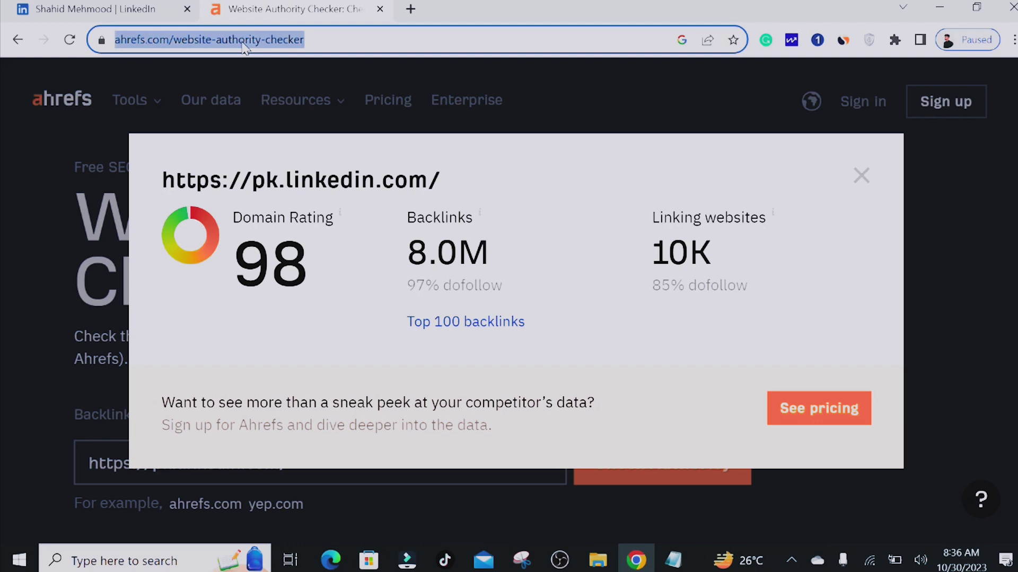
click(245, 42)
drag(206, 40, 95, 38)
key(ctrl+c)
click(159, 9)
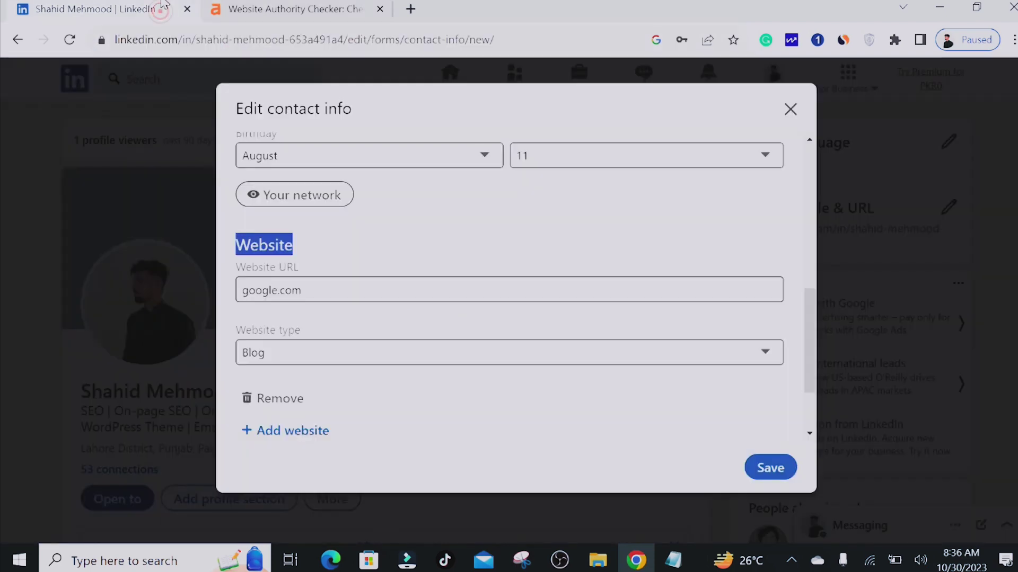
click(389, 296)
key(ctrl+a)
key(BackSpace)
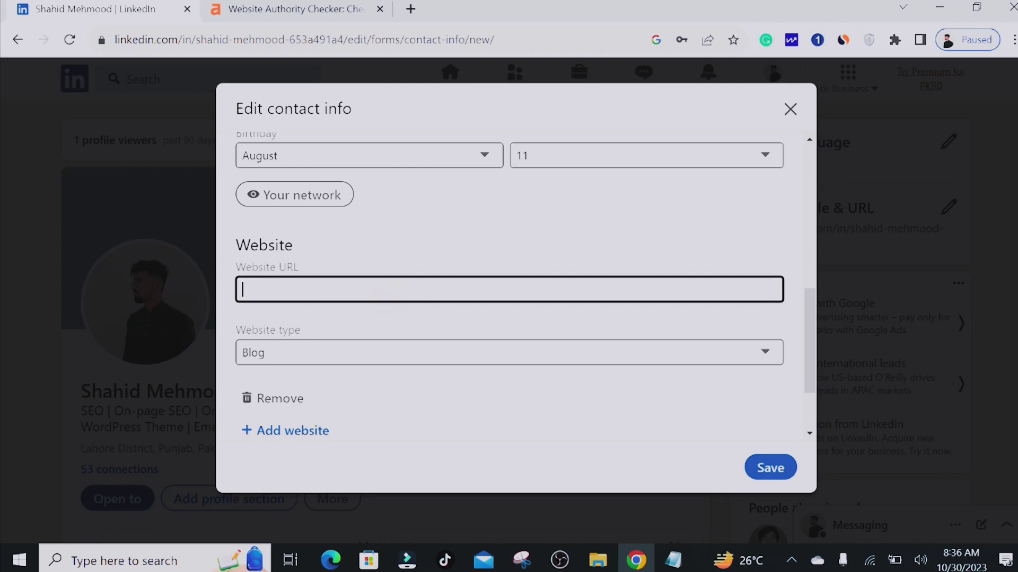
key(ctrl+v)
Choose Blog as the website type and save the contact info
click(435, 354)
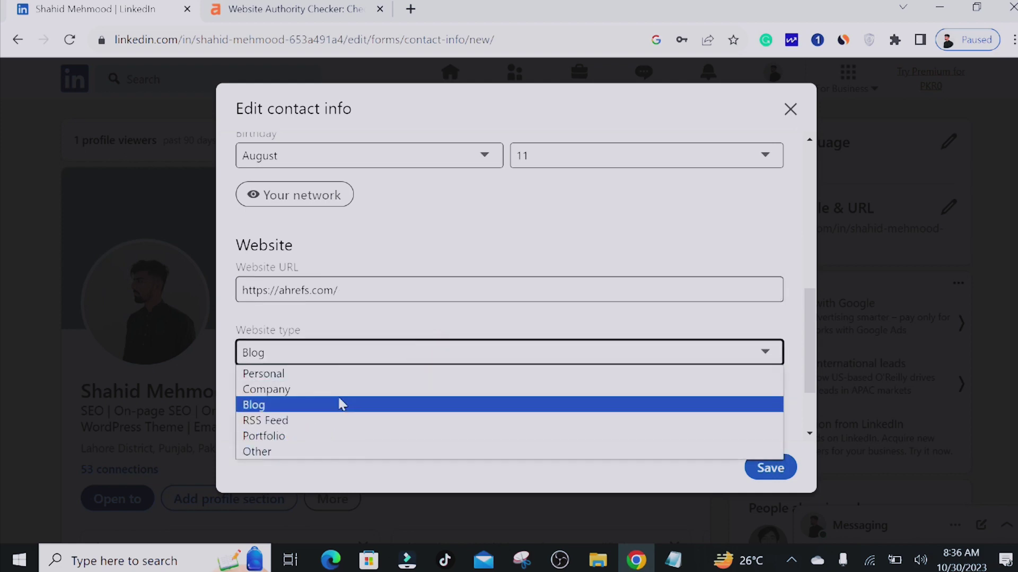
key(Up)
click(292, 405)
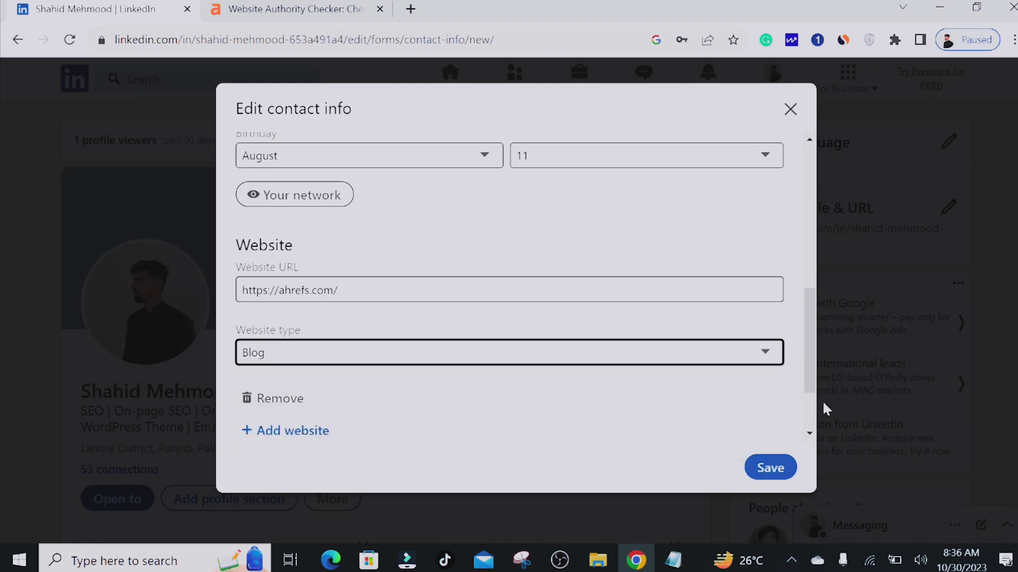
scroll(813, 410, down, 2)
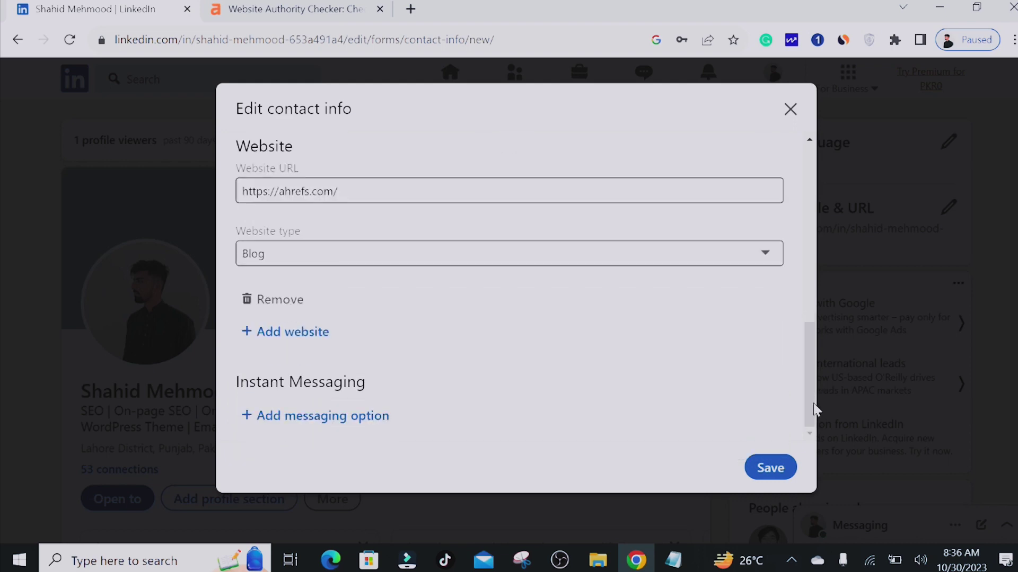
click(768, 470)
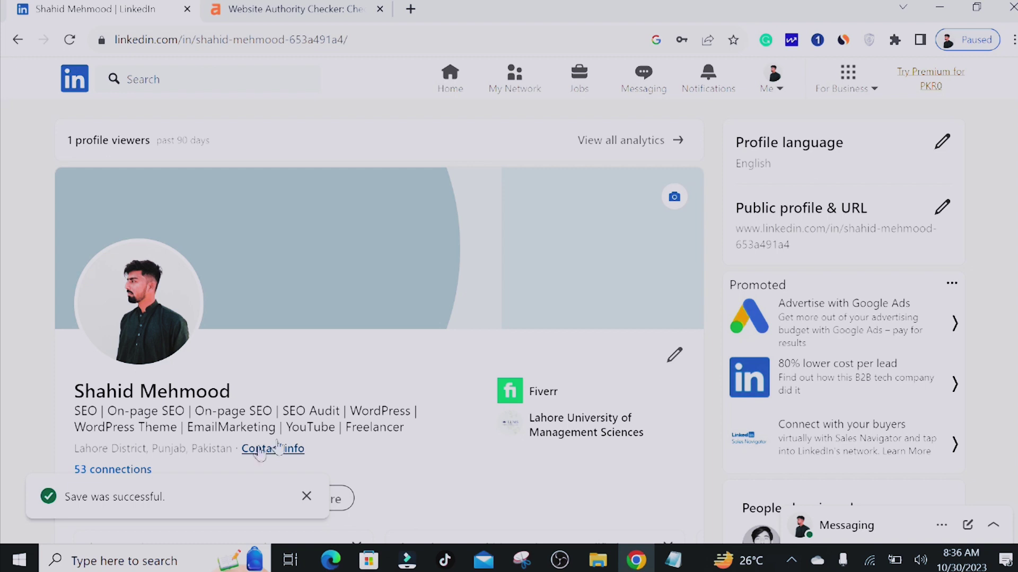
Check the saved website in the profile's contact info, reloading the profile page and opening the contact info again
click(285, 455)
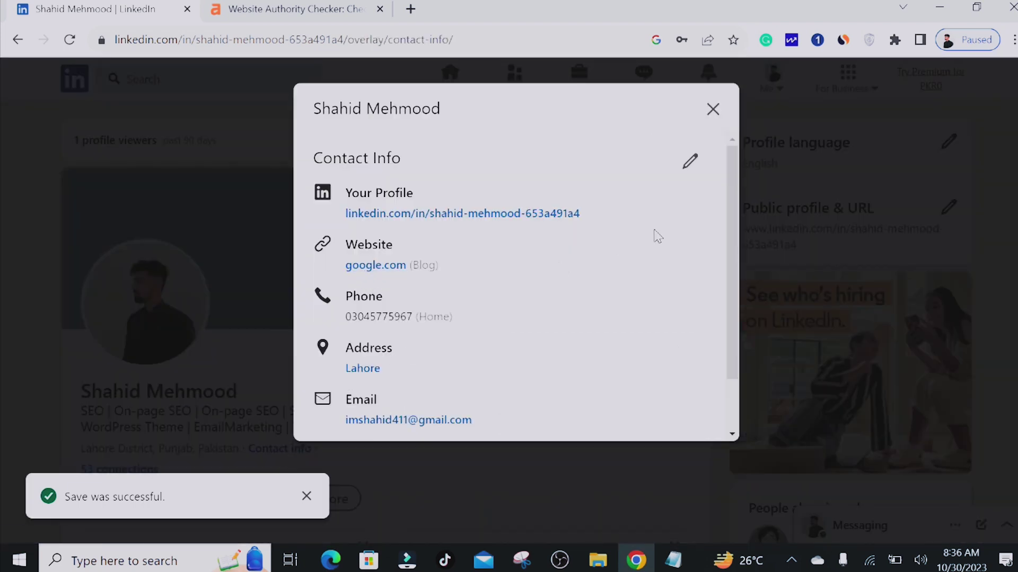
click(713, 109)
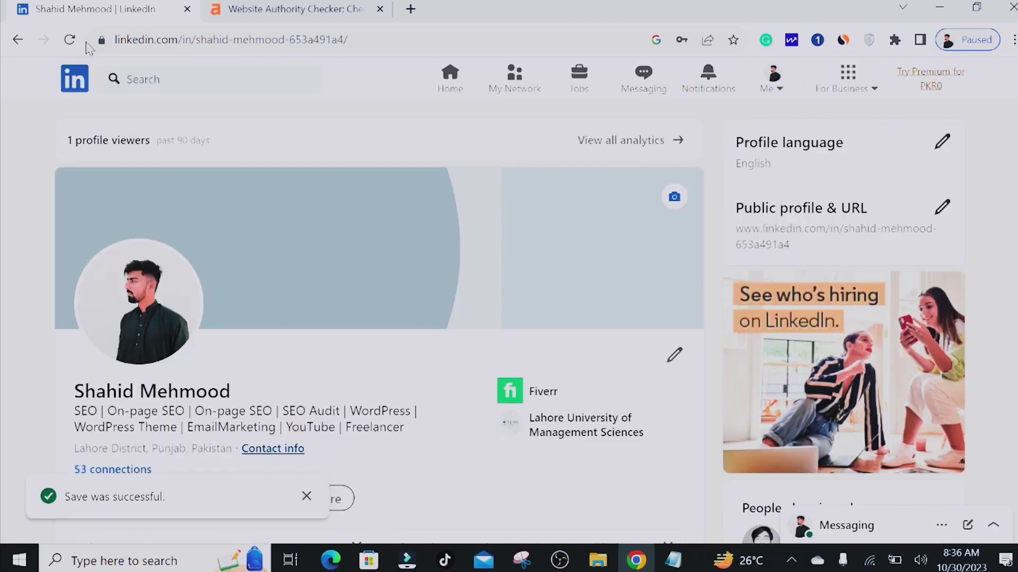
click(69, 40)
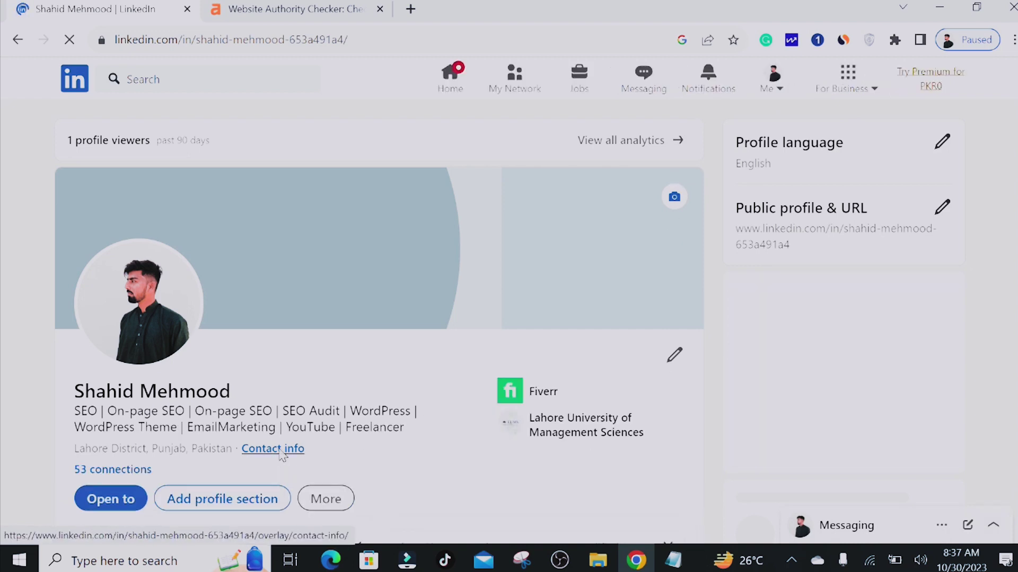
click(278, 450)
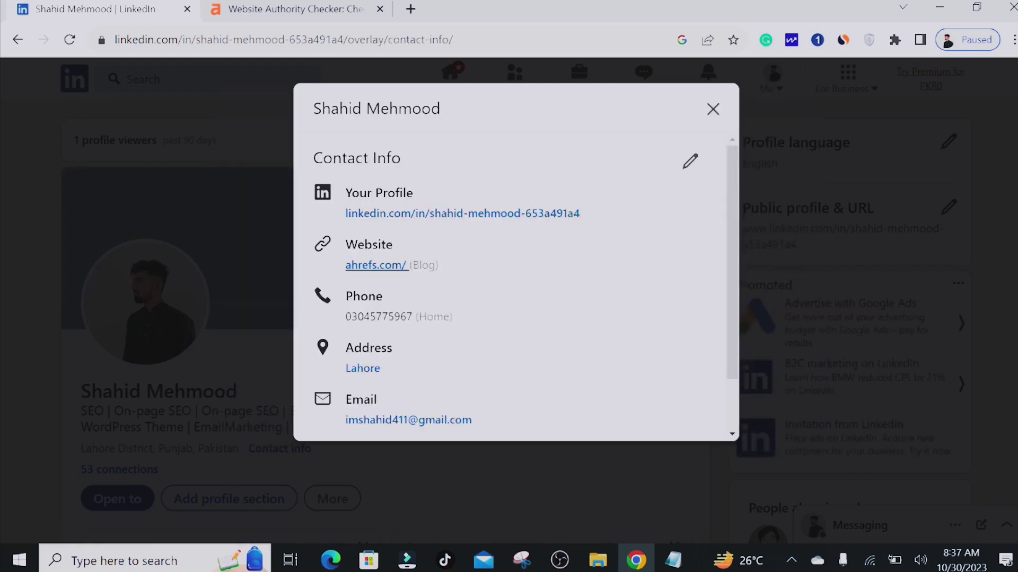
Open the page source and inspect the HTML of the ahrefs.com website link, then close the developer tools
key(ctrl+u)
right_click(414, 265)
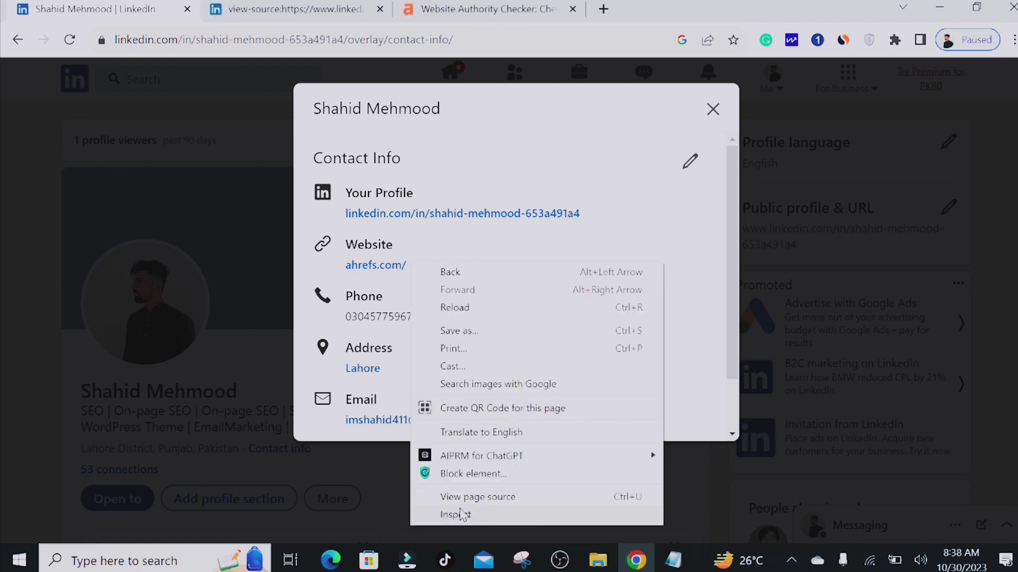
click(460, 513)
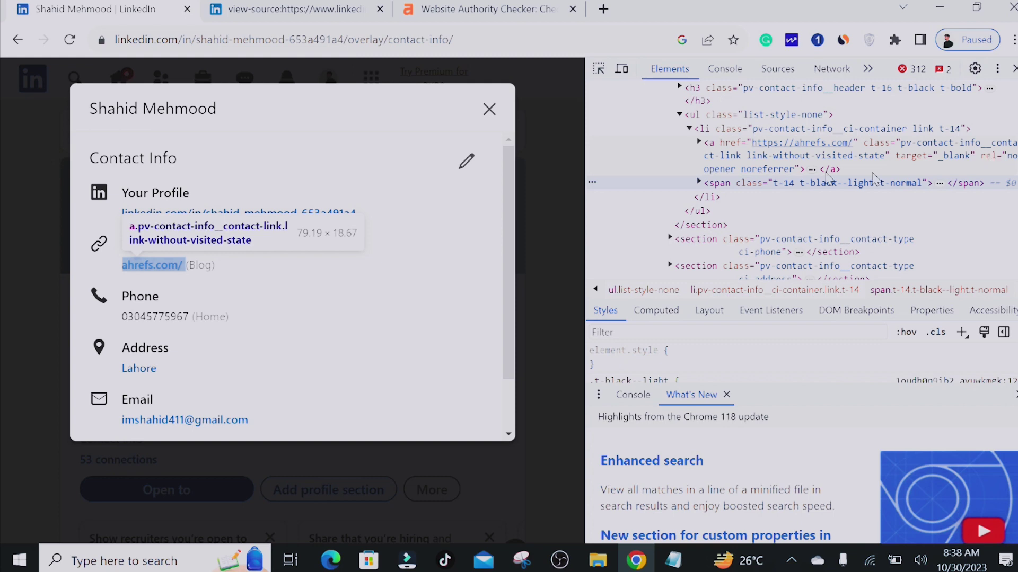
click(811, 169)
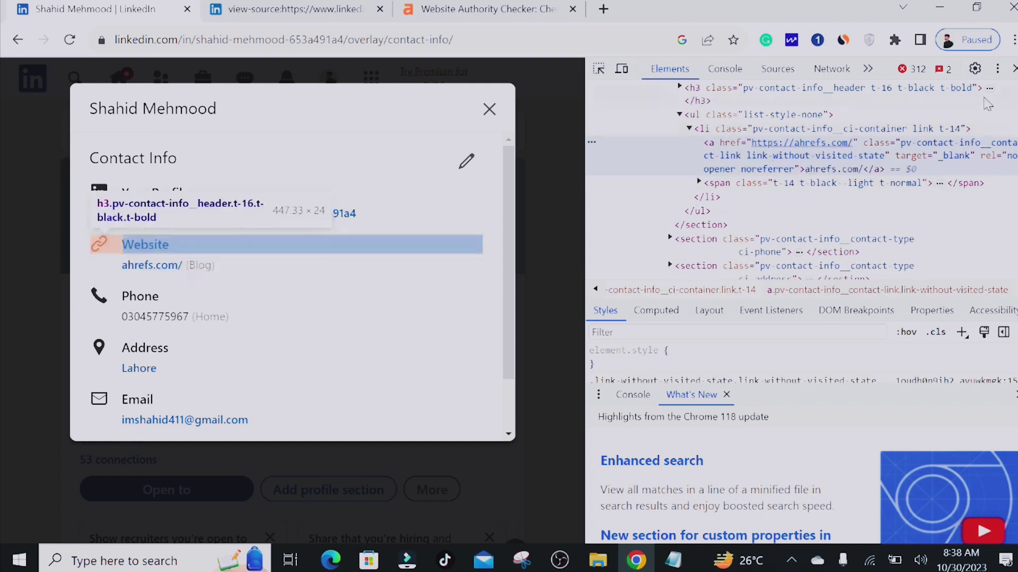
click(1014, 68)
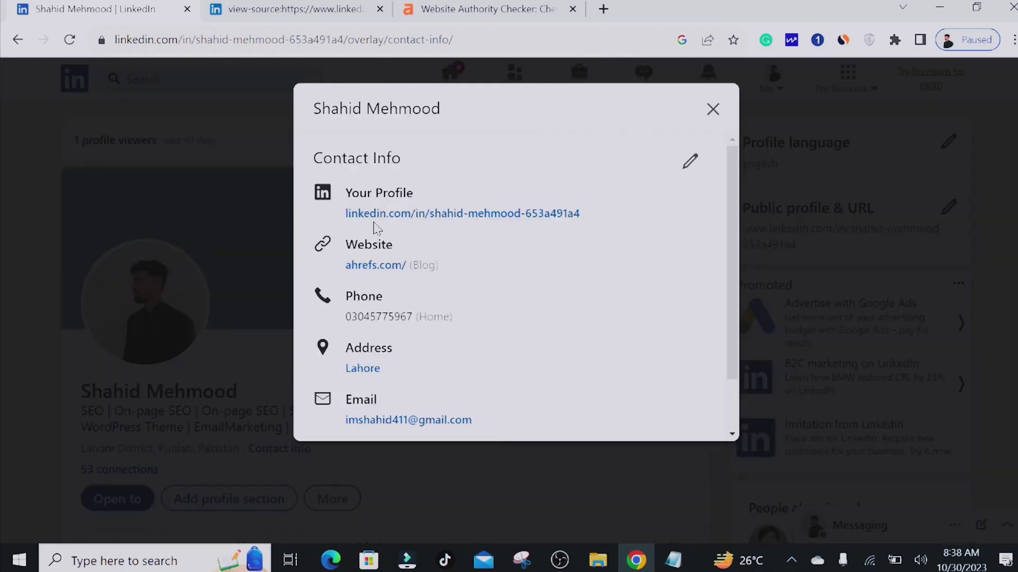
Return to the Ahrefs Website Authority Checker results for LinkedIn
click(469, 8)
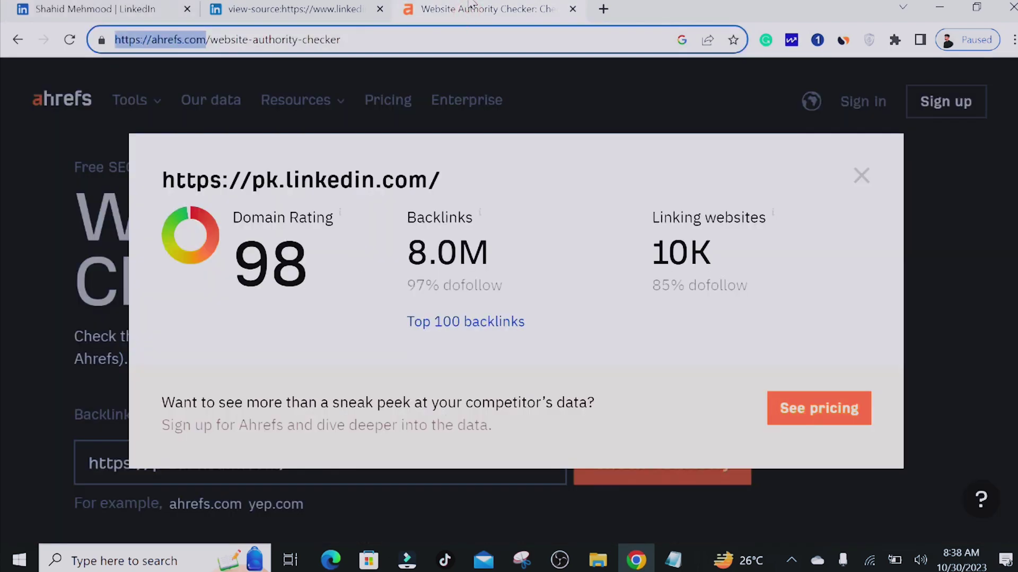